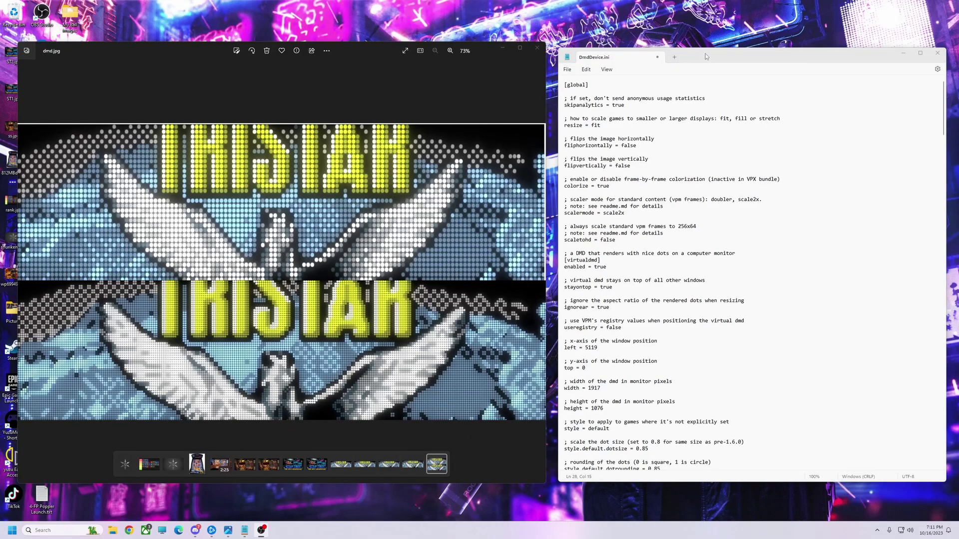
- In DmdDevice.ini, replace the scalermode value scale2x with doubler
{"action": "left_click_drag", "start_coordinate": [705, 56], "coordinate": [700, 55]}
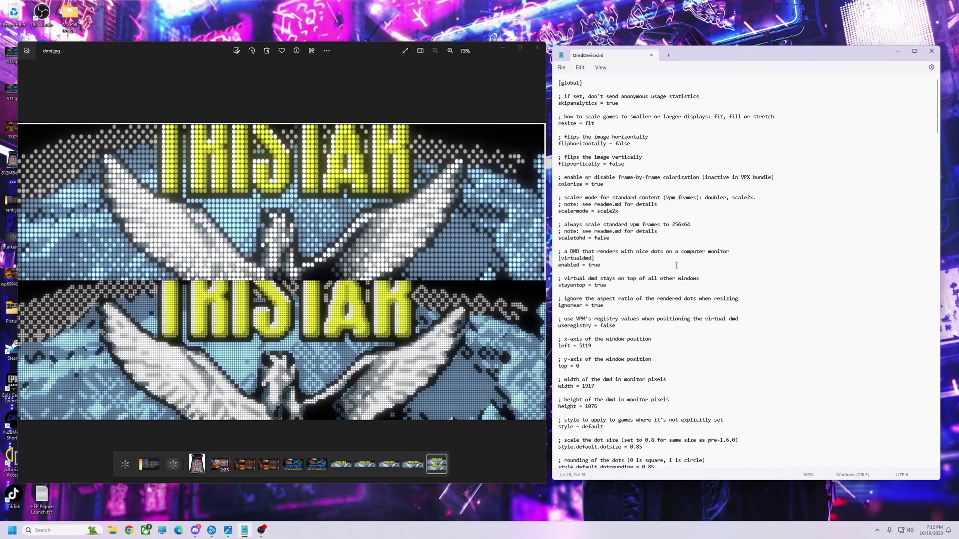
{"action": "left_click_drag", "start_coordinate": [703, 53], "coordinate": [709, 40]}
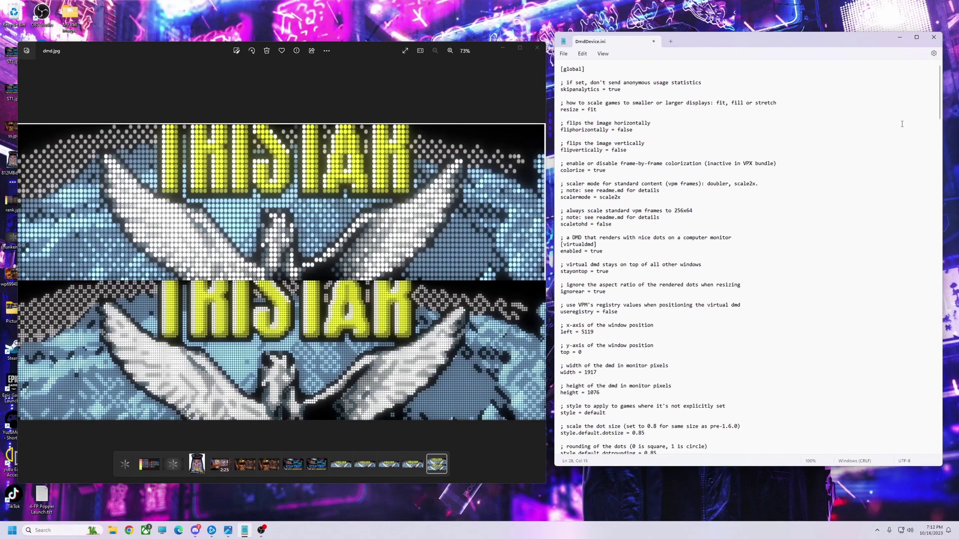
{"action": "left_click_drag", "start_coordinate": [941, 104], "coordinate": [939, 114]}
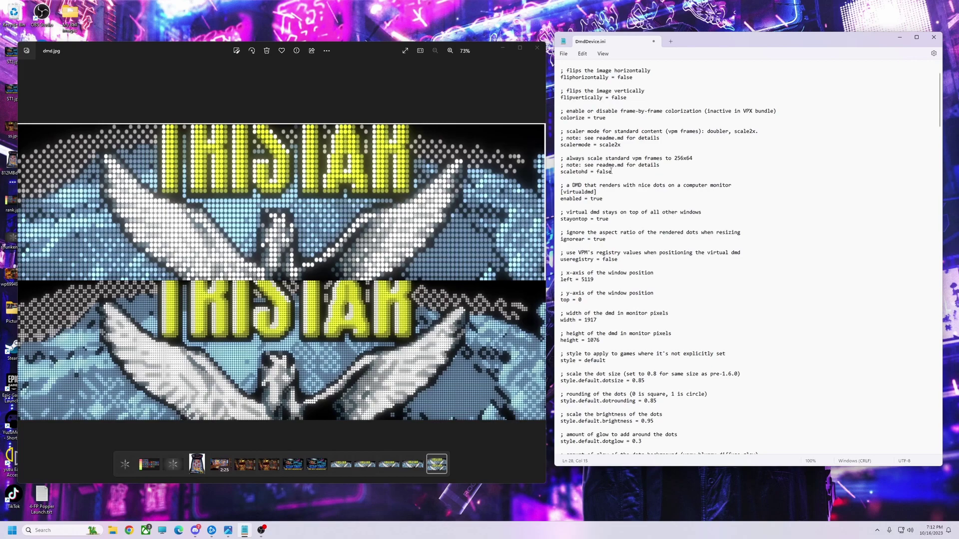
{"action": "left_click", "coordinate": [624, 146]}
{"action": "key", "text": "BackSpace"}
{"action": "key", "text": "BackSpace"}
{"action": "key", "text": "BackSpace"}
{"action": "key", "text": "BackSpace"}
{"action": "key", "text": "BackSpace"}
{"action": "key", "text": "BackSpace"}
{"action": "type", "text": "doubler"}
{"action": "key", "text": "BackSpace"}
{"action": "key", "text": "BackSpace"}
{"action": "key", "text": "BackSpace"}
- Change scaletohd from false to true
{"action": "type", "text": "true"}
{"action": "scroll", "coordinate": [939, 131], "scroll_direction": "down", "scroll_amount": 2}
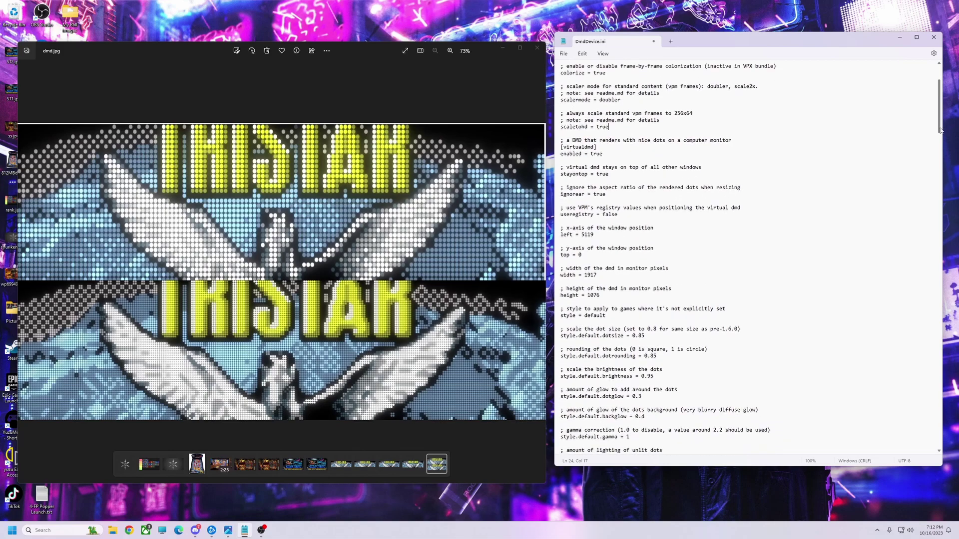
{"action": "scroll", "coordinate": [940, 131], "scroll_direction": "down", "scroll_amount": 1}
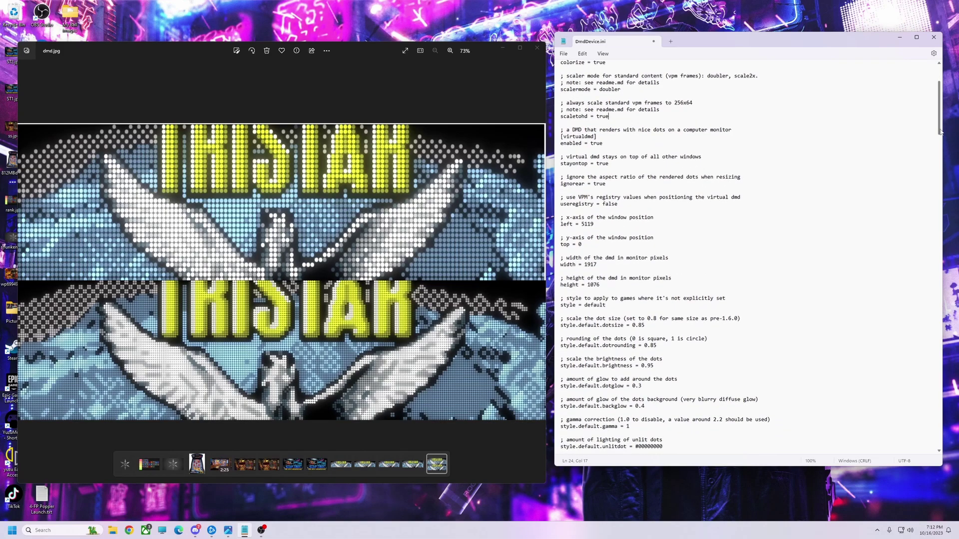
{"action": "left_click_drag", "start_coordinate": [939, 131], "coordinate": [937, 150]}
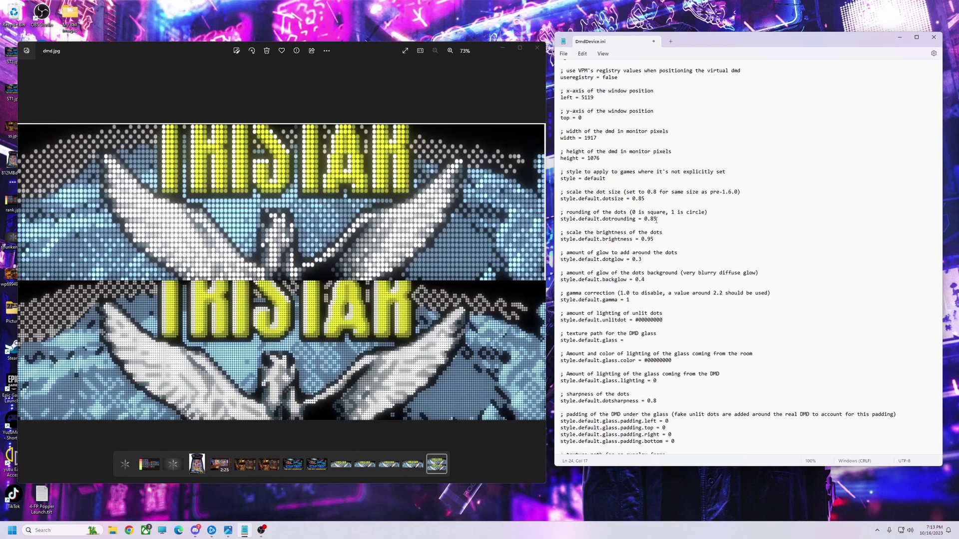
{"action": "key", "text": "BackSpace"}
{"action": "key", "text": "BackSpace"}
{"action": "type", "text": "85"}
{"action": "left_click", "coordinate": [653, 239]}
- Save the edited DmdDevice.ini while closing Notepad, then close the dmd.jpg image viewer
{"action": "scroll", "coordinate": [713, 283], "scroll_direction": "up", "scroll_amount": 5}
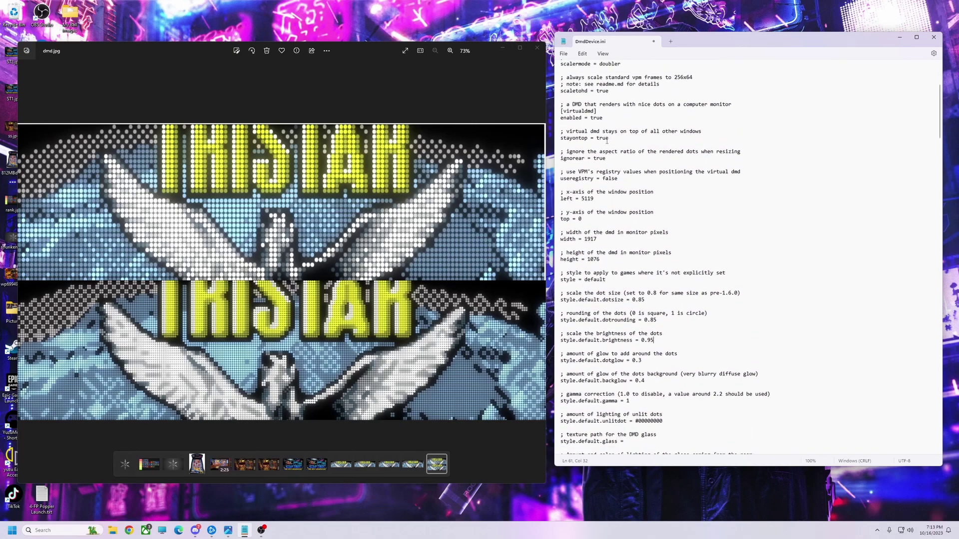
{"action": "scroll", "coordinate": [621, 167], "scroll_direction": "up", "scroll_amount": 2}
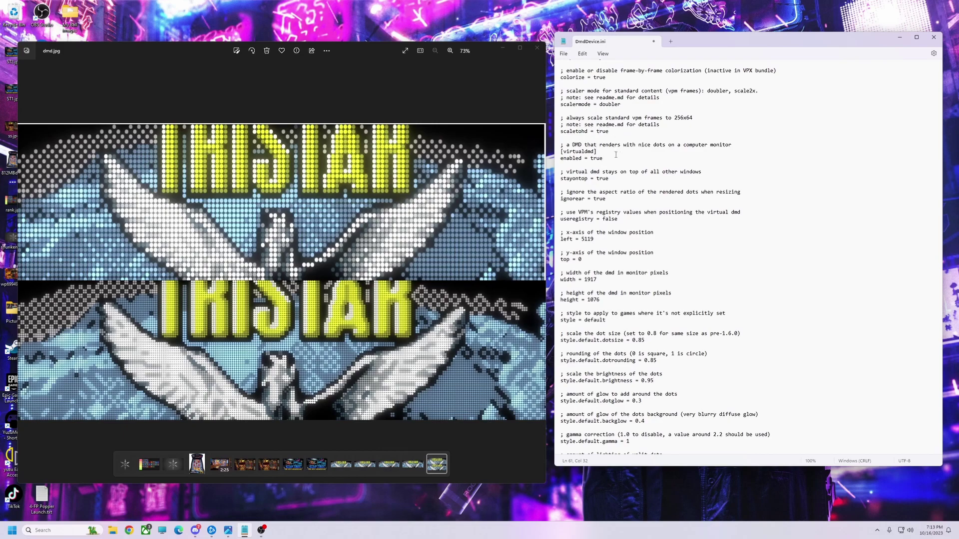
{"action": "scroll", "coordinate": [616, 155], "scroll_direction": "up", "scroll_amount": 2}
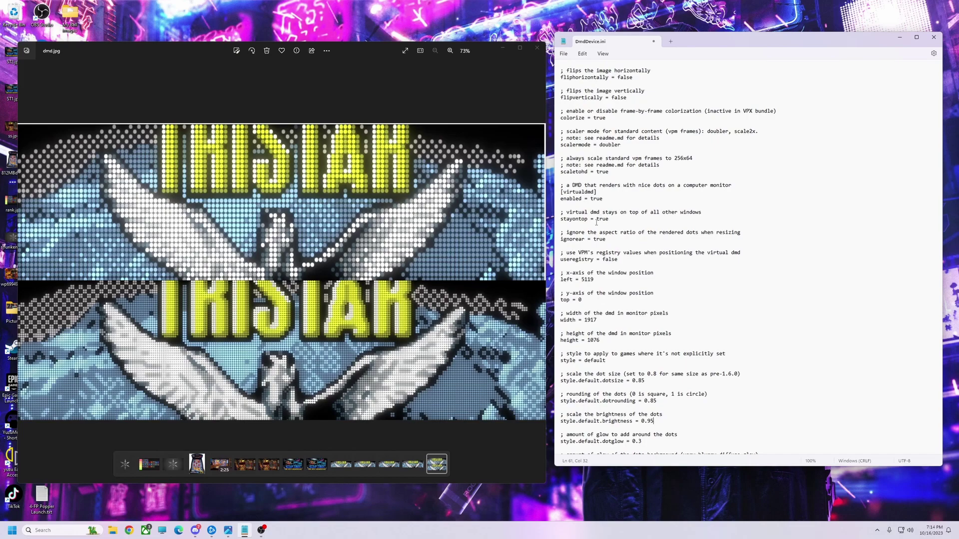
{"action": "scroll", "coordinate": [596, 289], "scroll_direction": "down", "scroll_amount": 2}
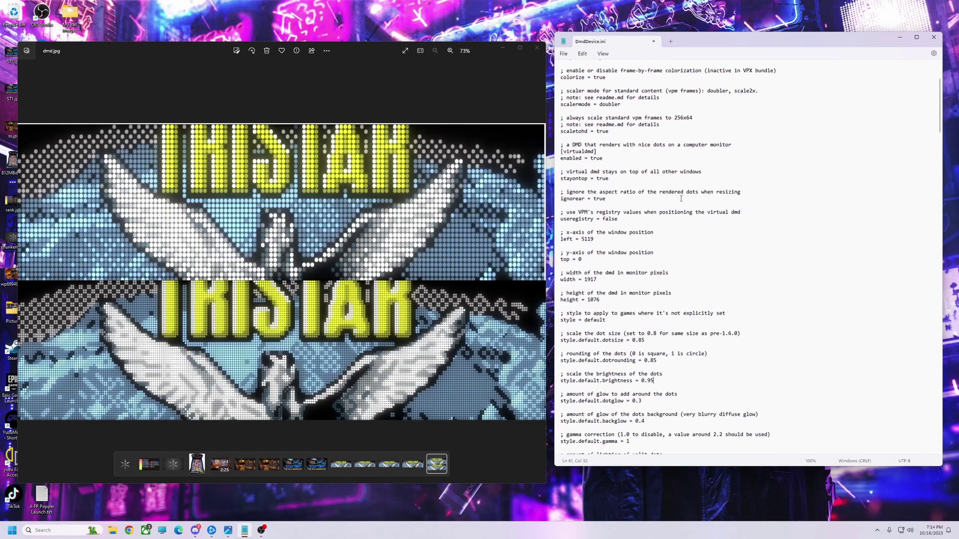
{"action": "left_click", "coordinate": [933, 37]}
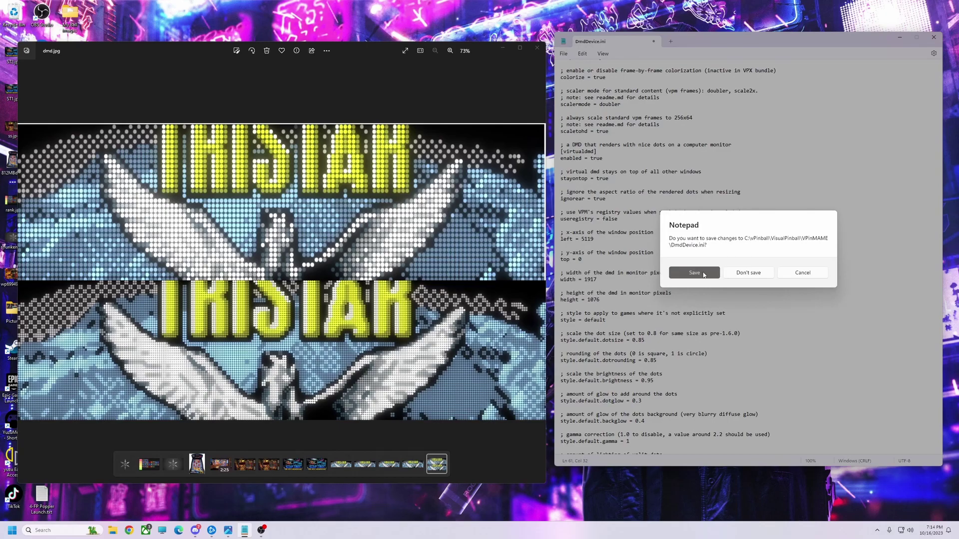
{"action": "left_click", "coordinate": [694, 271]}
{"action": "left_click_drag", "start_coordinate": [369, 58], "coordinate": [483, 62]}
{"action": "left_click", "coordinate": [652, 54]}
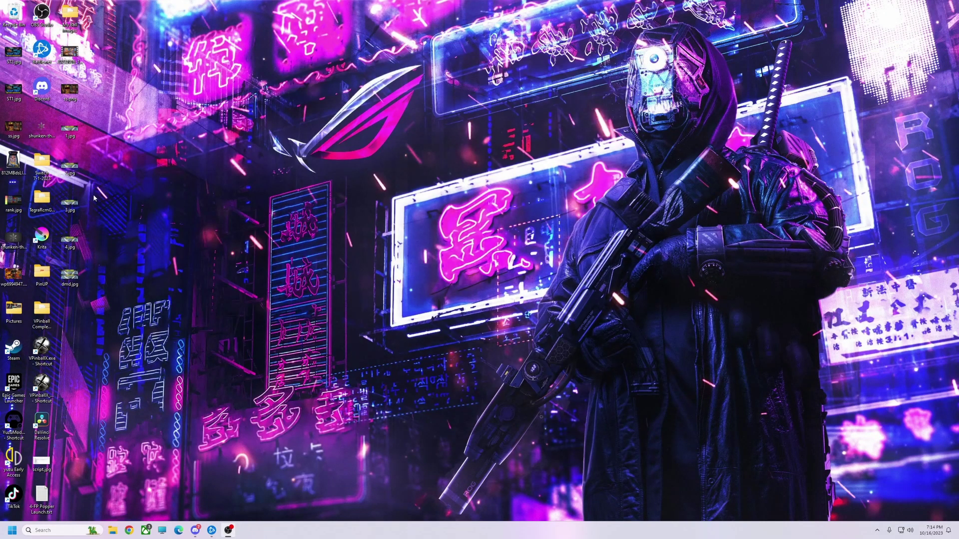
- Launch Visual Pinball and open the Attack from Mars (Bally 1995) .vpx table
{"action": "double_click", "coordinate": [42, 349]}
{"action": "left_click", "coordinate": [216, 94]}
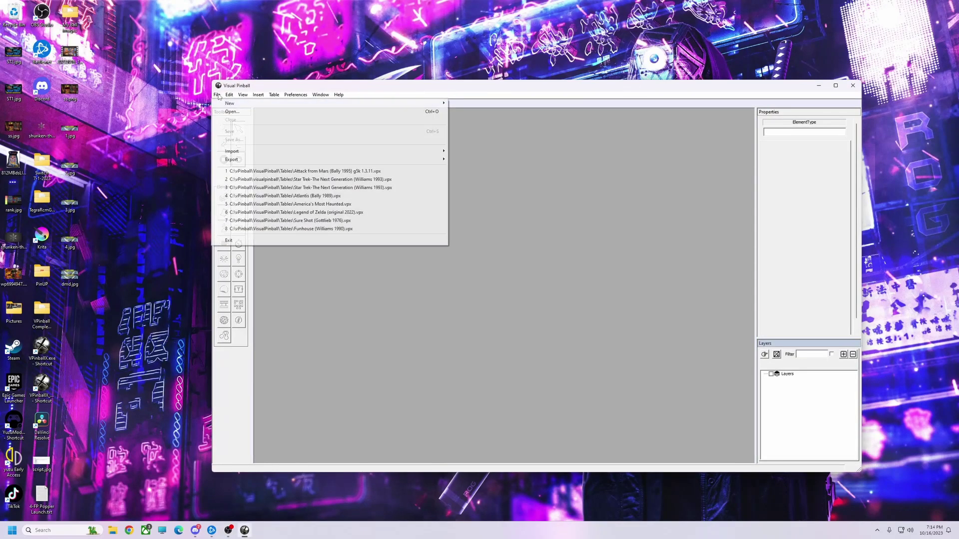
{"action": "left_click", "coordinate": [227, 113]}
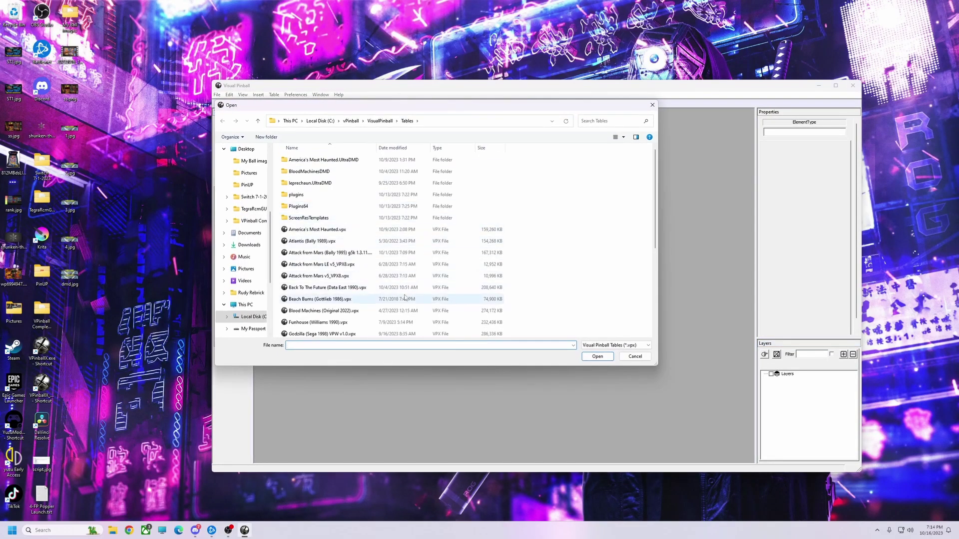
{"action": "scroll", "coordinate": [384, 282], "scroll_direction": "down", "scroll_amount": 2}
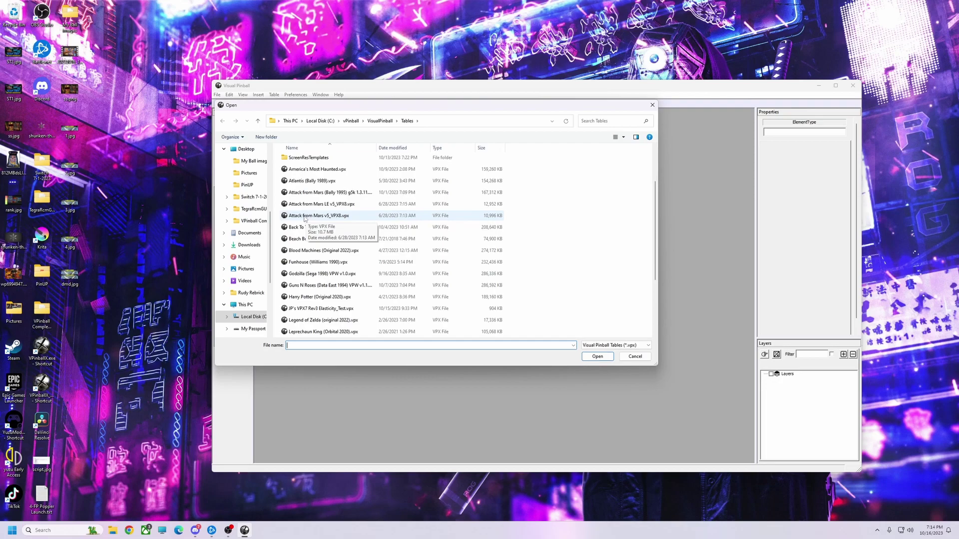
{"action": "left_click", "coordinate": [304, 206]}
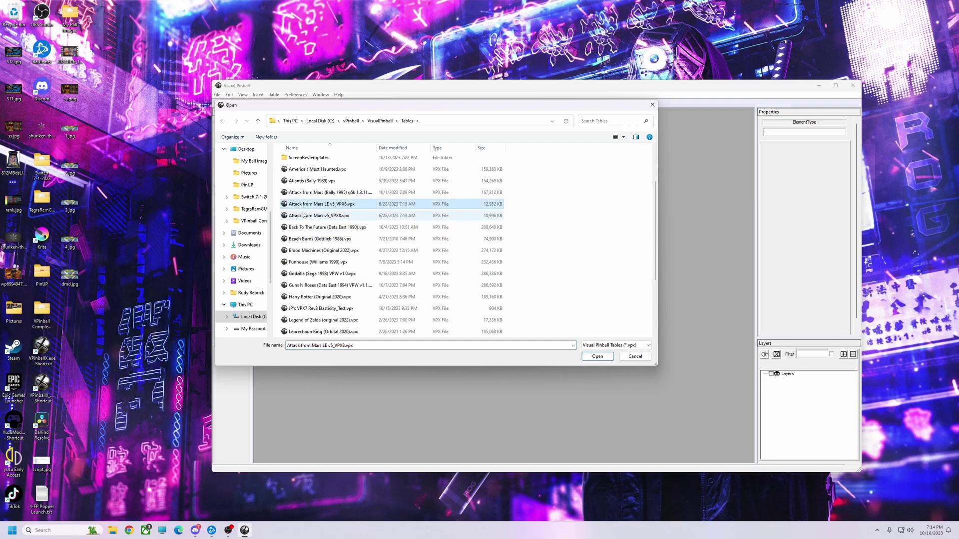
{"action": "left_click", "coordinate": [308, 216]}
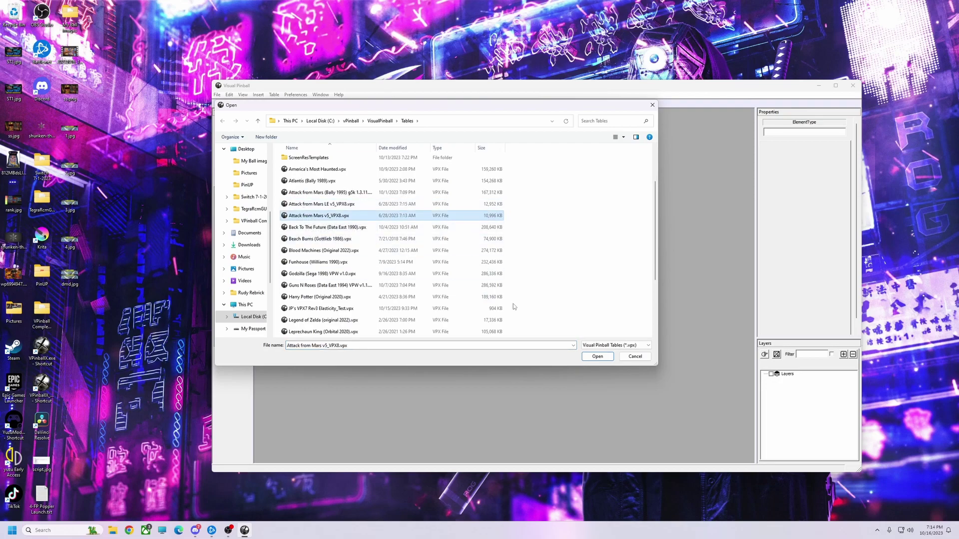
{"action": "left_click", "coordinate": [319, 193]}
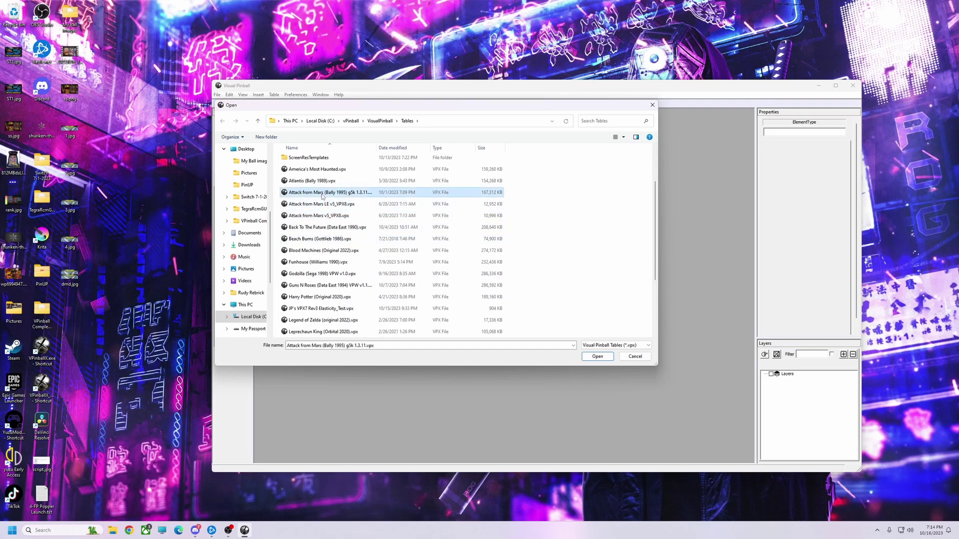
{"action": "left_click", "coordinate": [598, 356]}
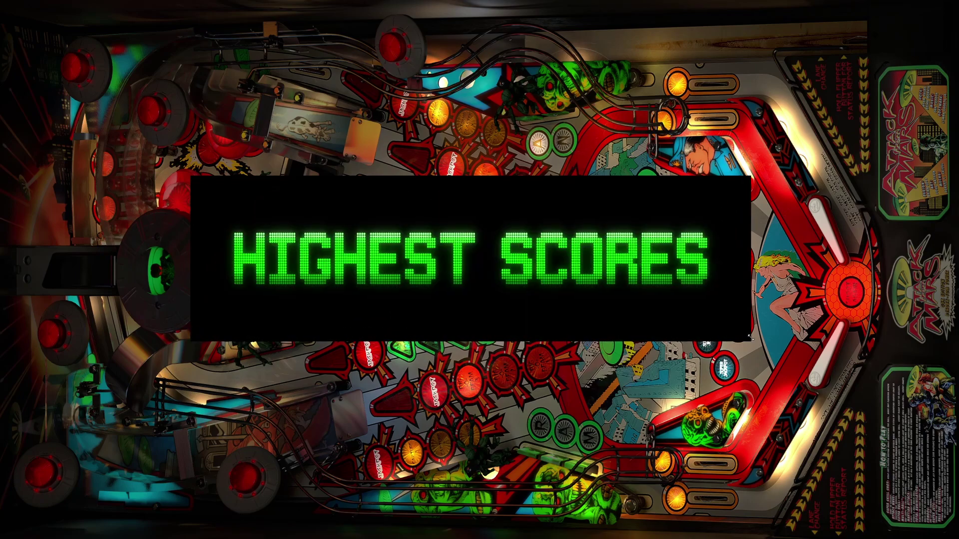
- Drag the DMD window's bottom-right corner to enlarge the dot-matrix display
{"action": "left_click_drag", "start_coordinate": [749, 338], "coordinate": [767, 344]}
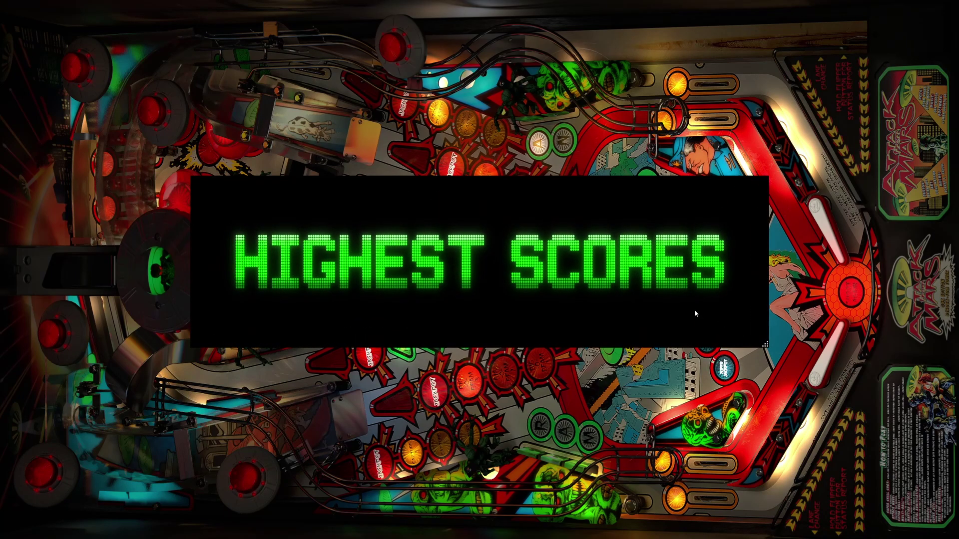